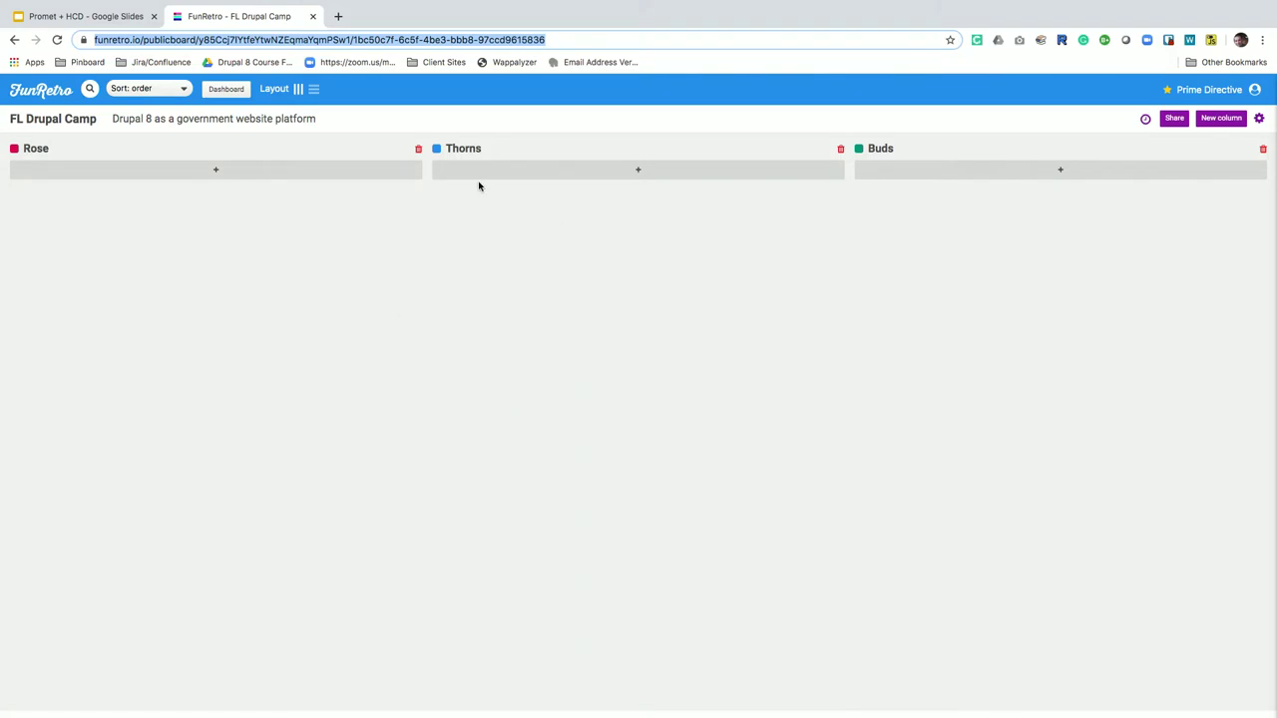
# - Add a card reading "open source - no license cost" to the Rose column
pyautogui.click(217, 172)
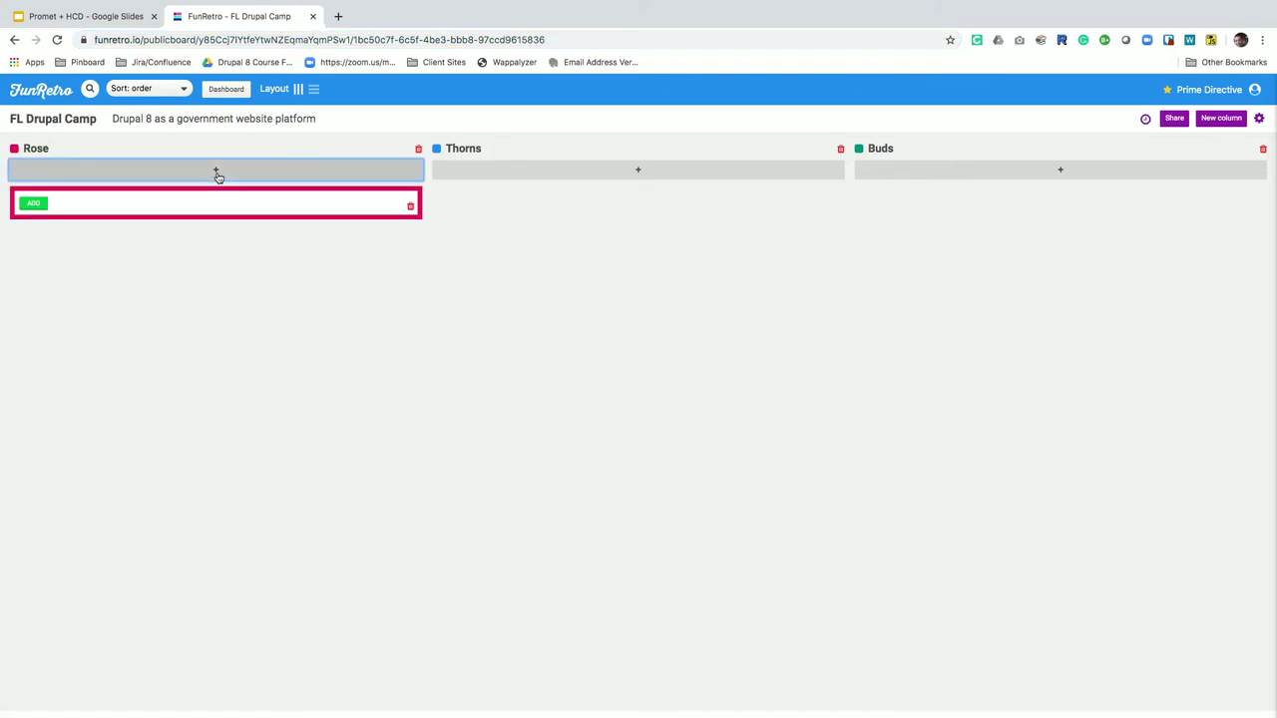
pyautogui.write('open so')
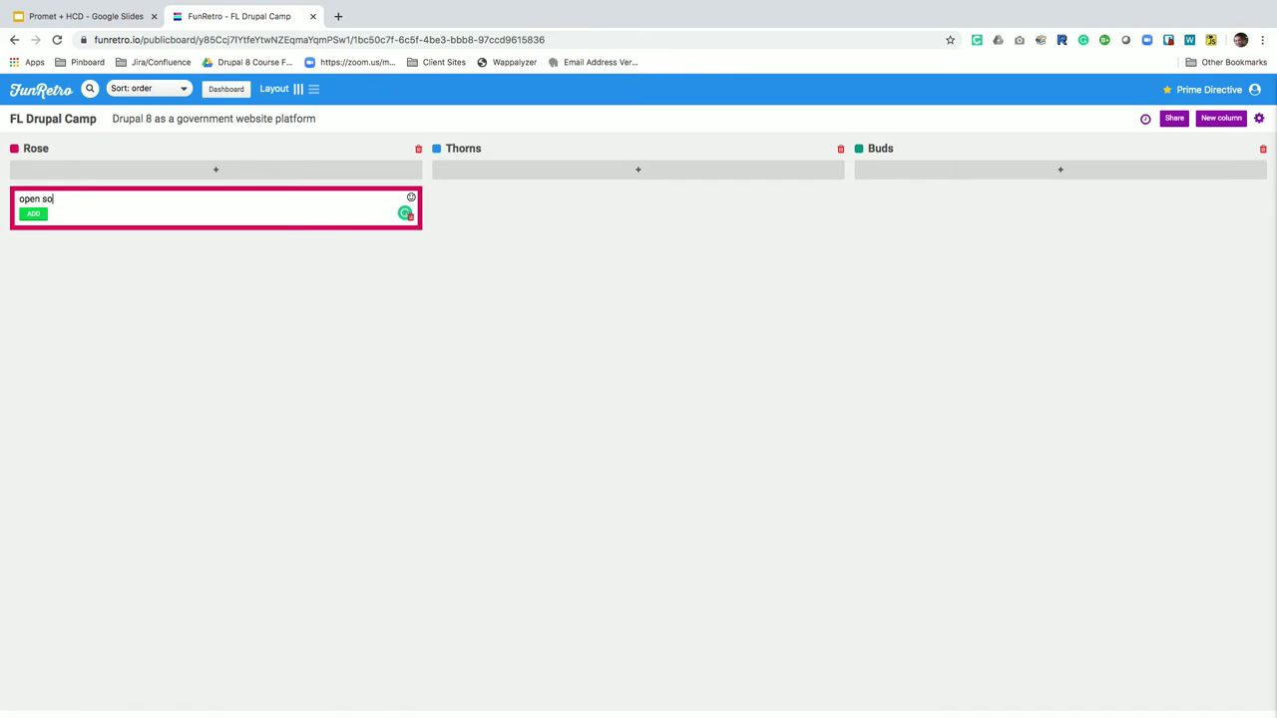
pyautogui.write('urce - no license cost')
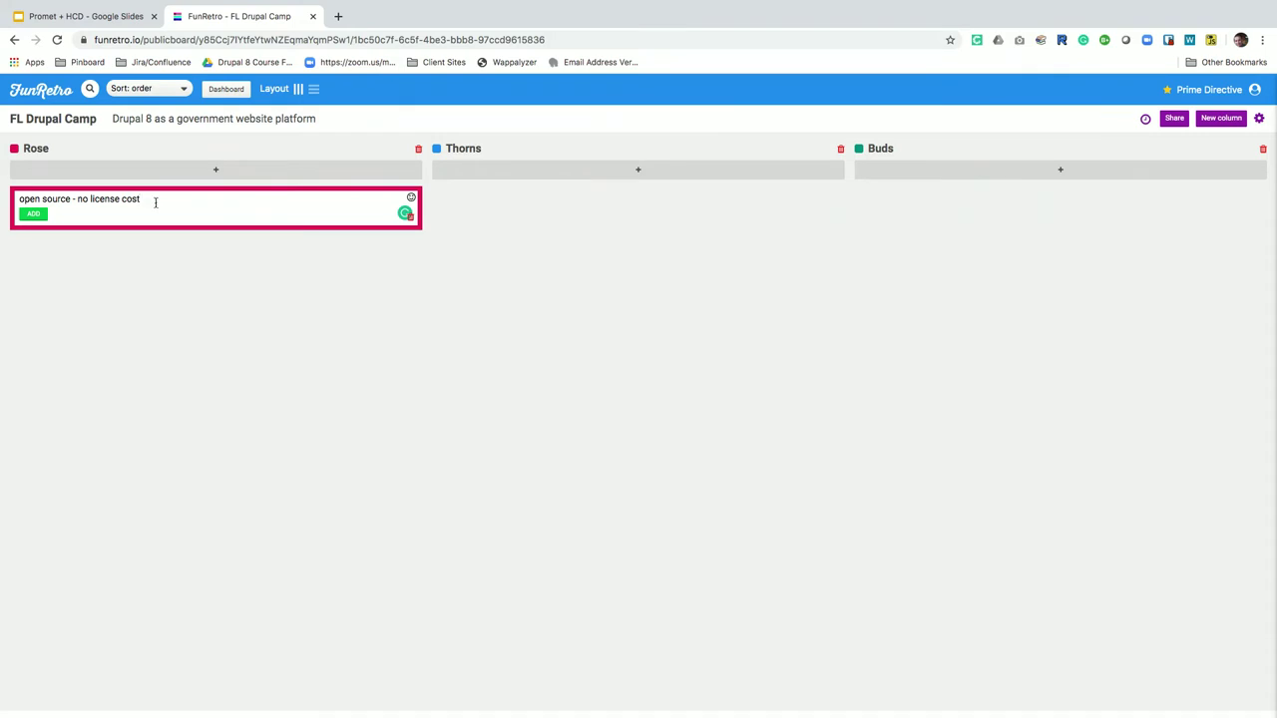
pyautogui.click(36, 213)
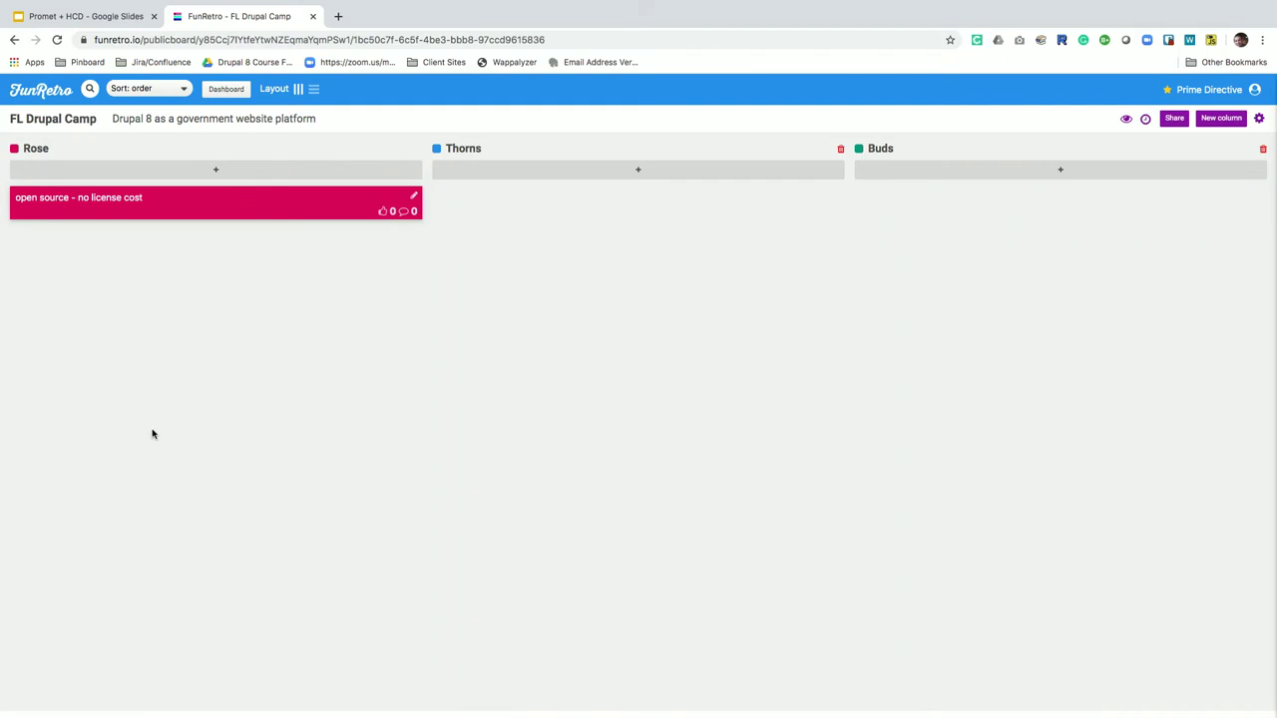
# - Add two more cards to the Rose column: "community support" and "flexibility"
pyautogui.click(214, 174)
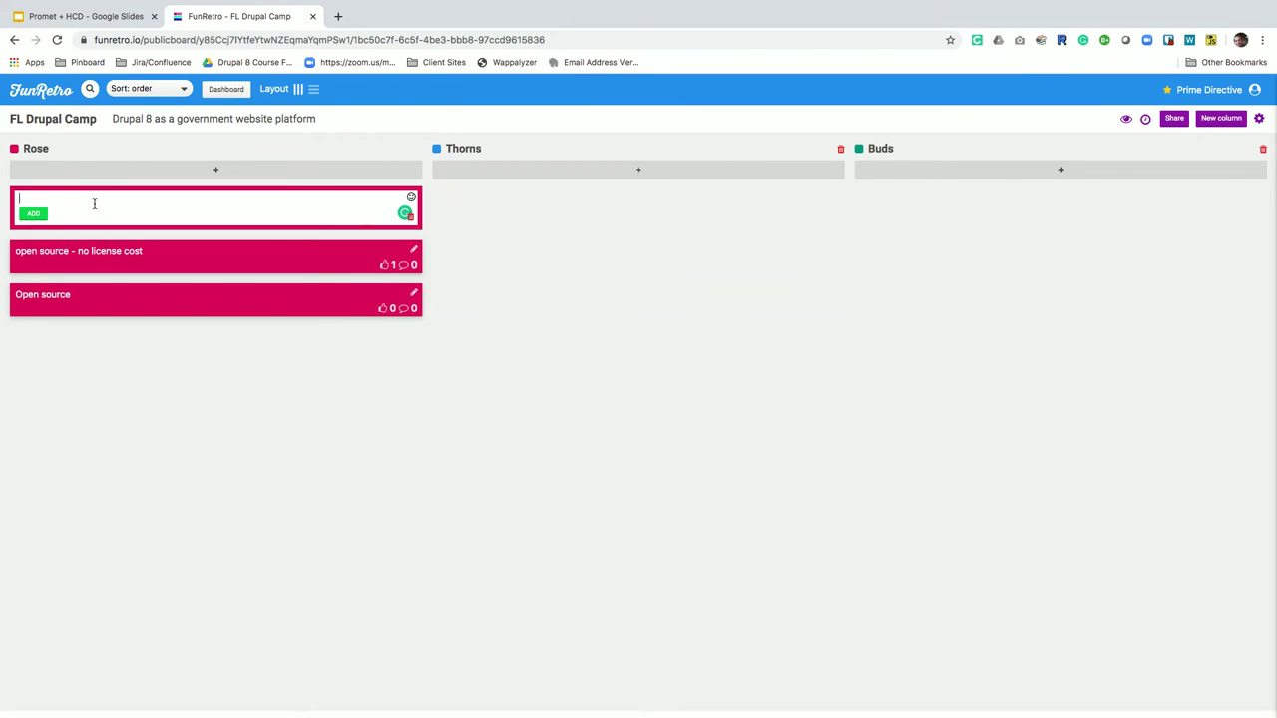
pyautogui.write('community support')
pyautogui.click(33, 214)
pyautogui.click(215, 172)
pyautogui.write('flexibility')
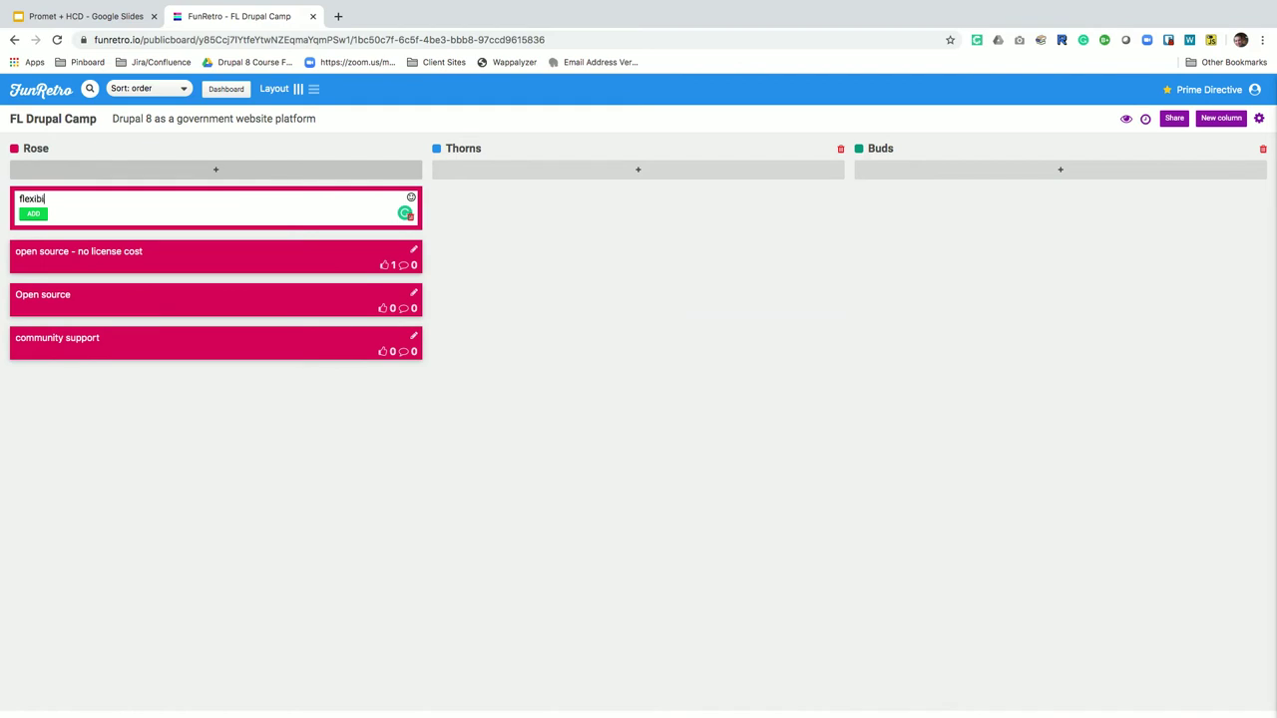
pyautogui.click(34, 214)
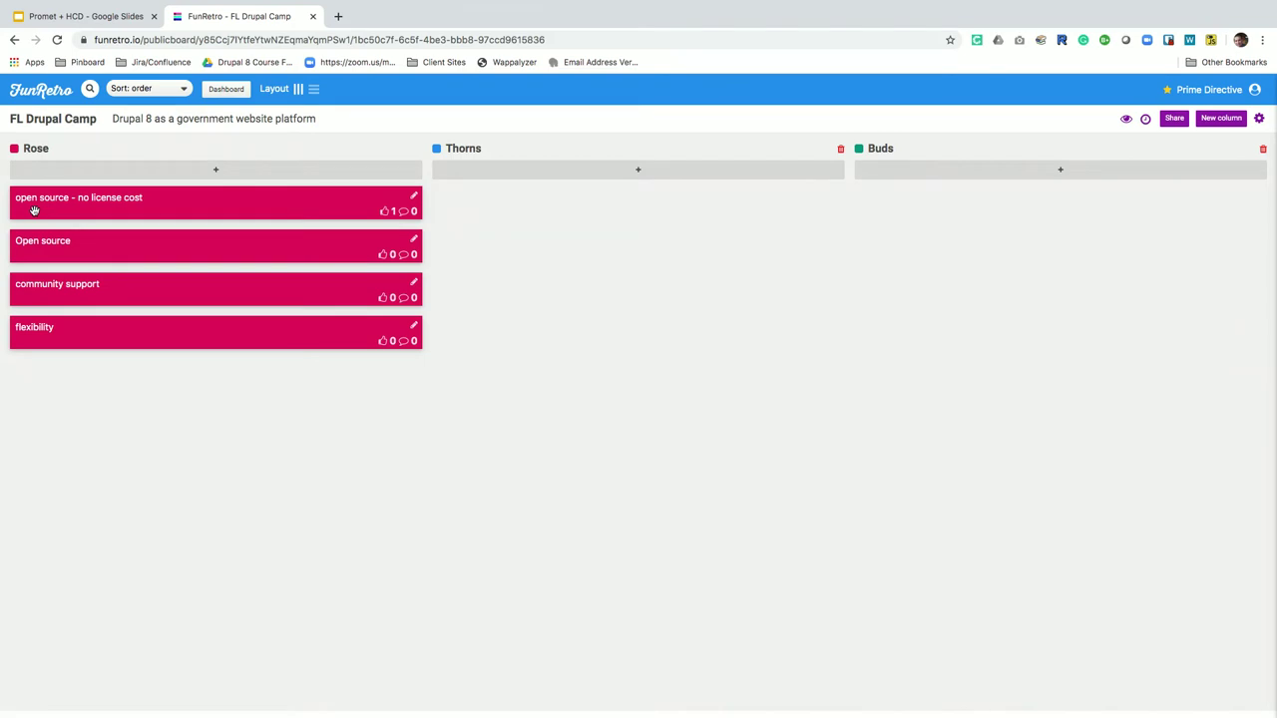
# - Add the cards "training costs" and "overhead of maintaining healthy system" to the Thorns column
pyautogui.click(635, 173)
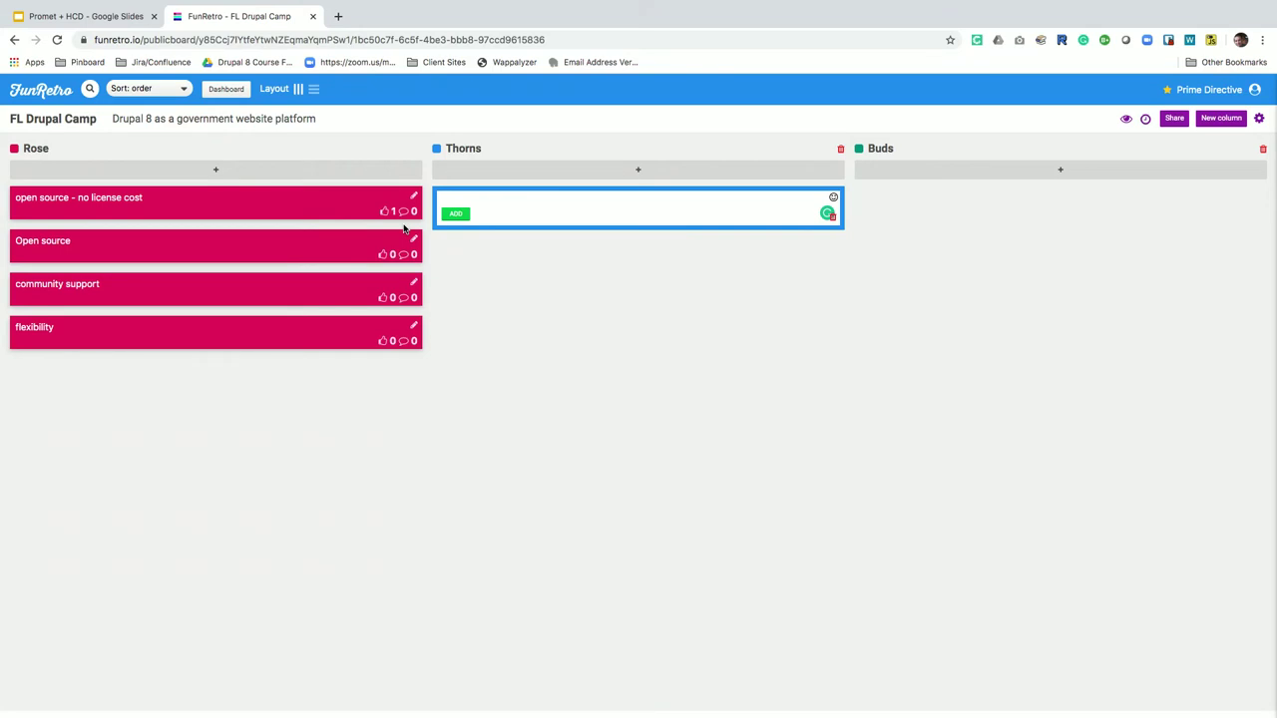
pyautogui.write('training costs')
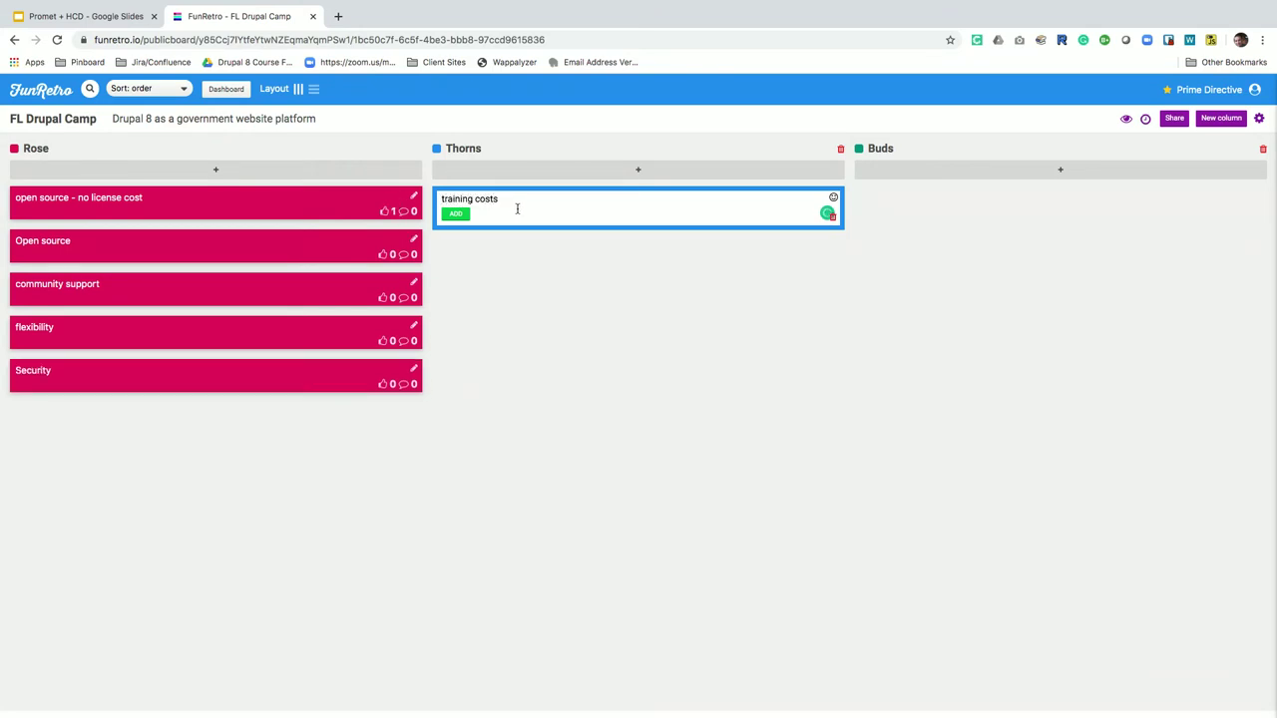
pyautogui.click(455, 214)
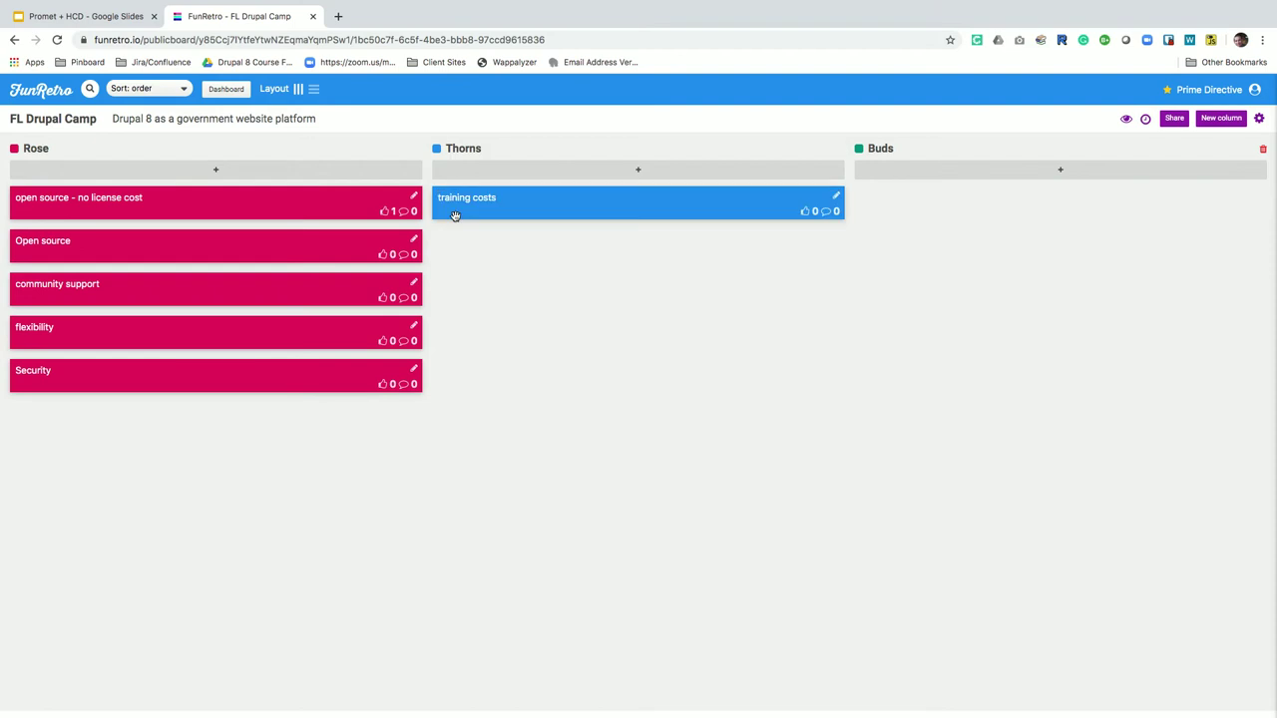
pyautogui.click(638, 173)
pyautogui.write('ov')
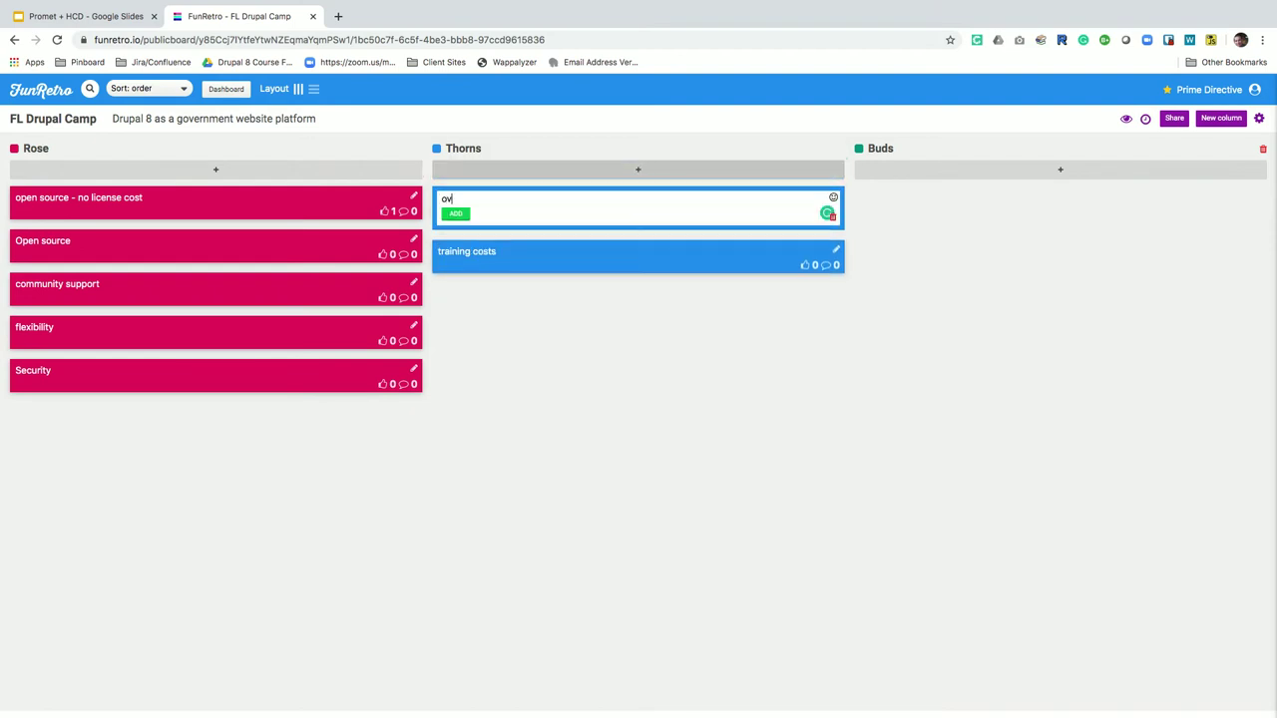
pyautogui.write('erhead of maintaining healty system')
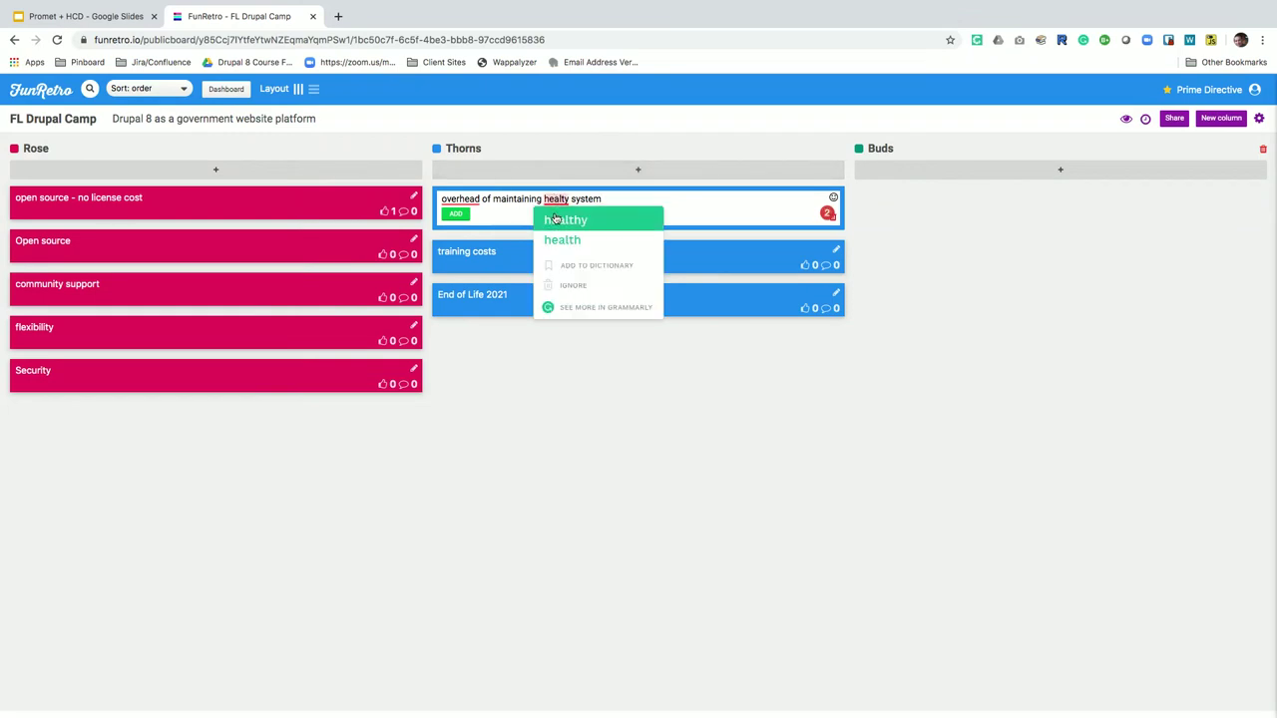
pyautogui.click(566, 220)
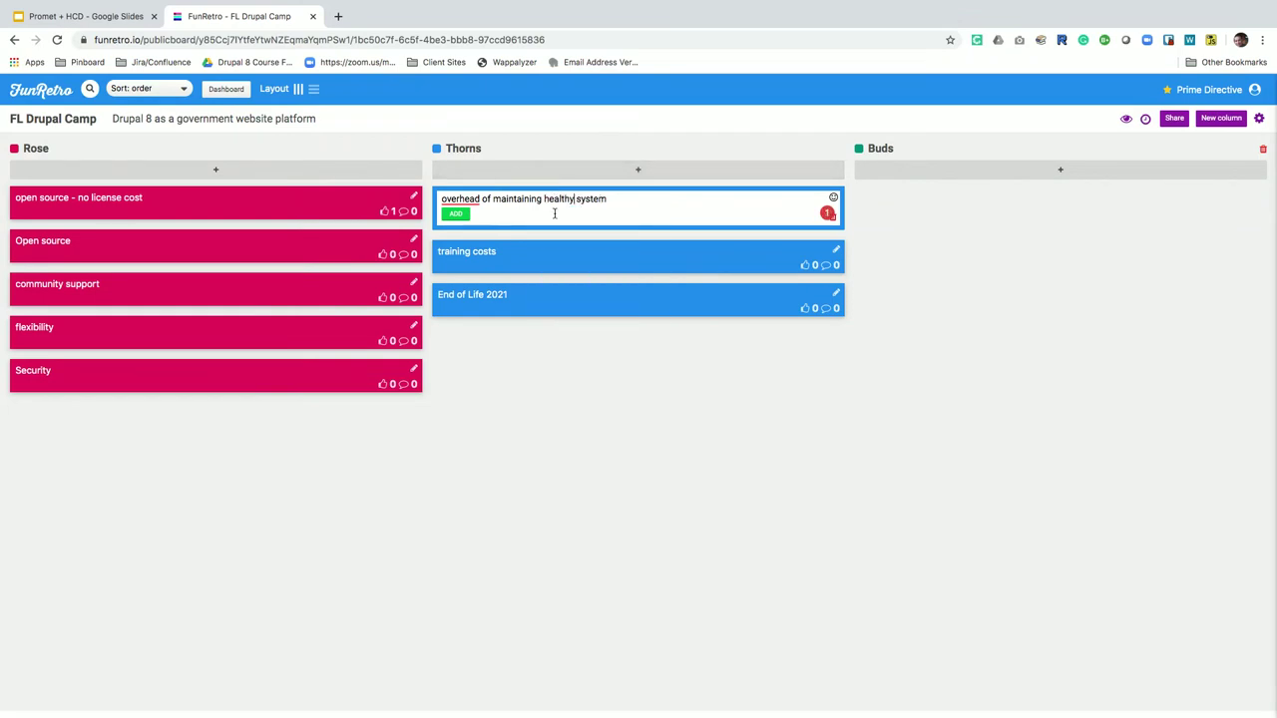
pyautogui.click(457, 217)
# - Add the cards "distrobutions" and "documentation" to the Buds column
pyautogui.click(1061, 174)
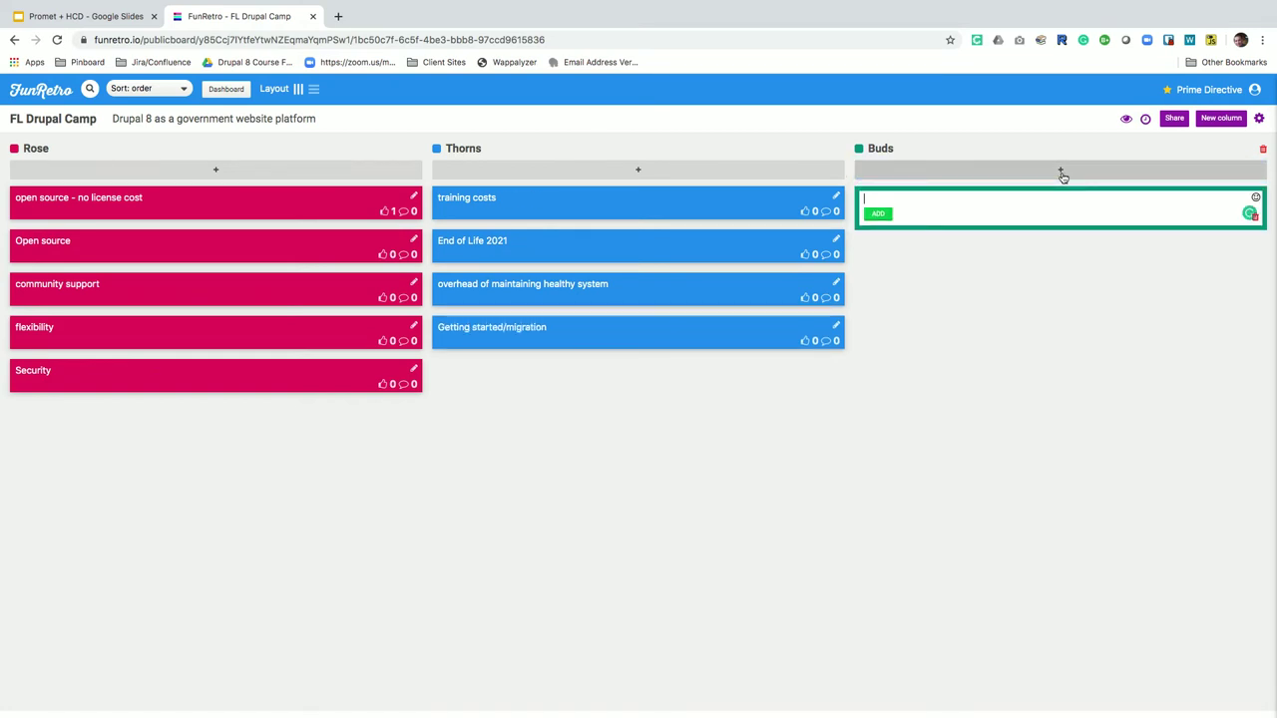
pyautogui.write('distro')
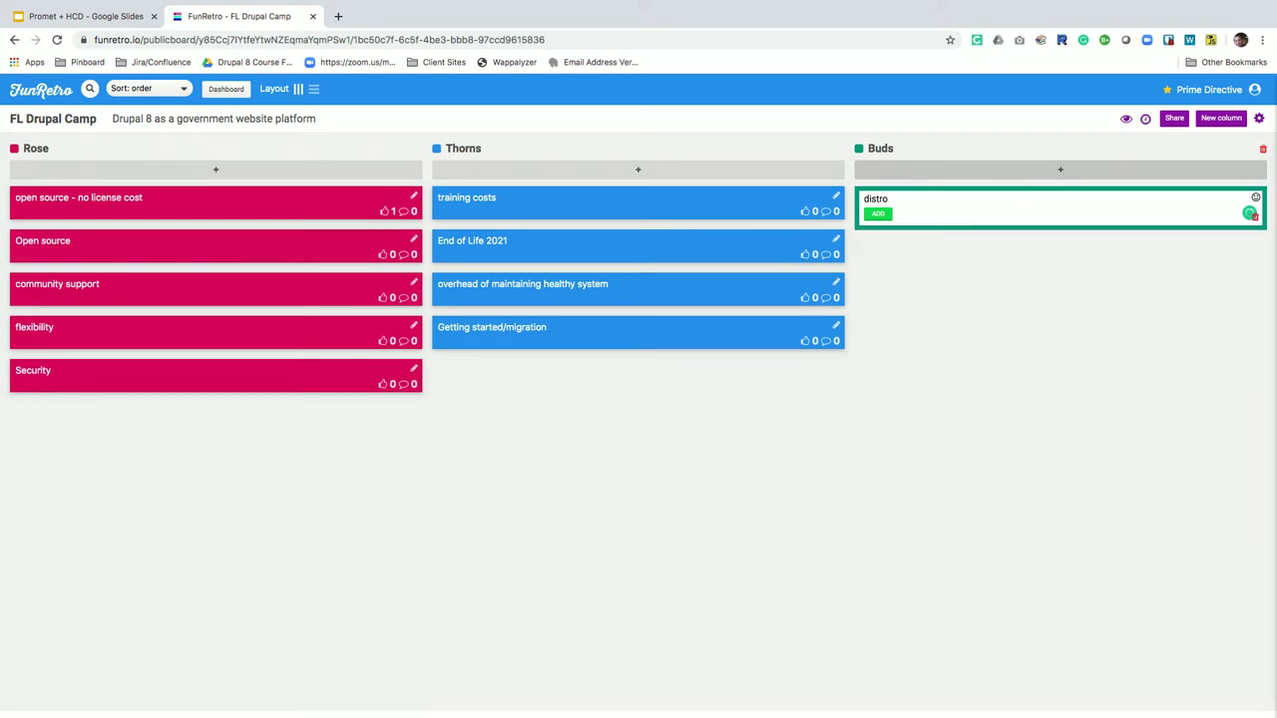
pyautogui.write('sbutions')
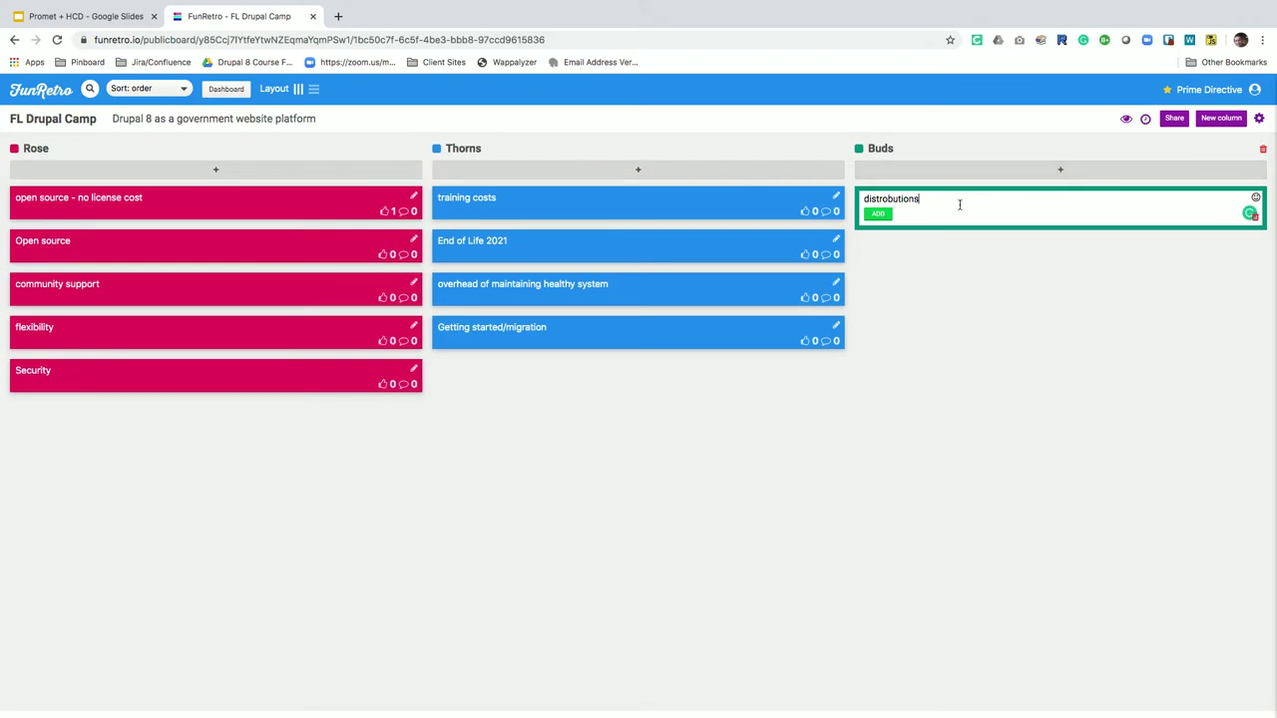
pyautogui.click(876, 214)
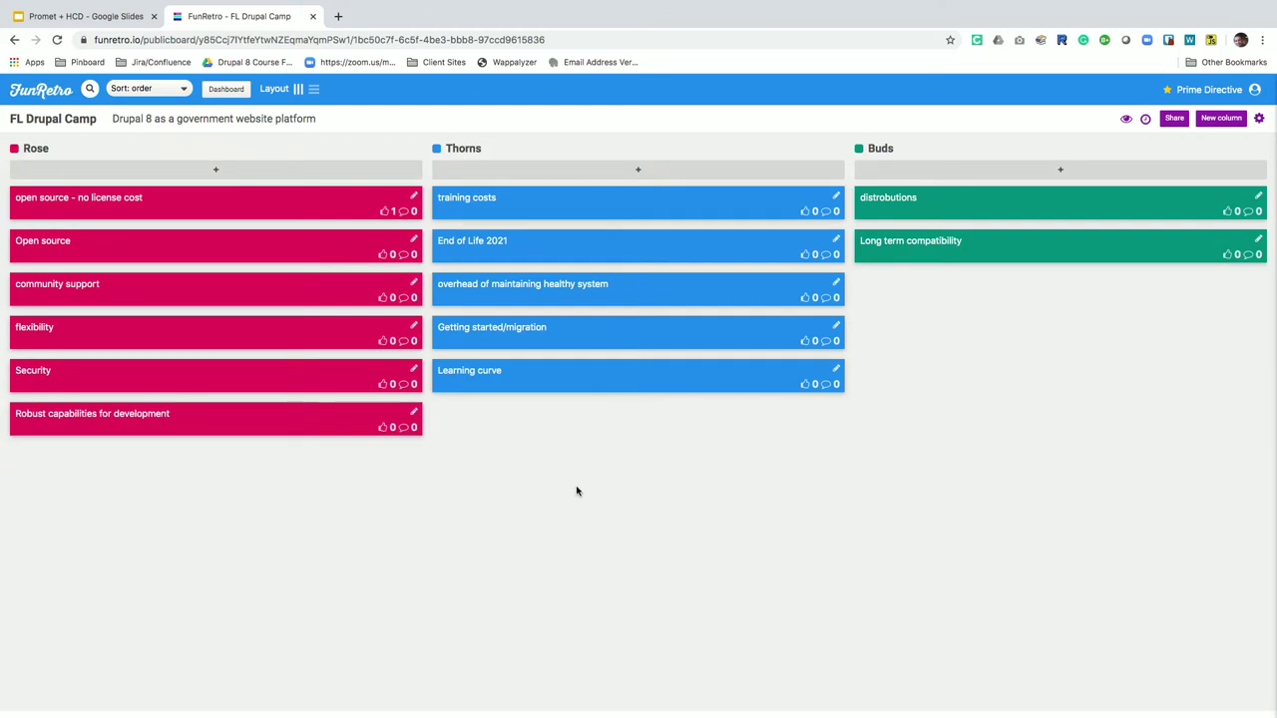
pyautogui.click(1061, 174)
pyautogui.write('documentation')
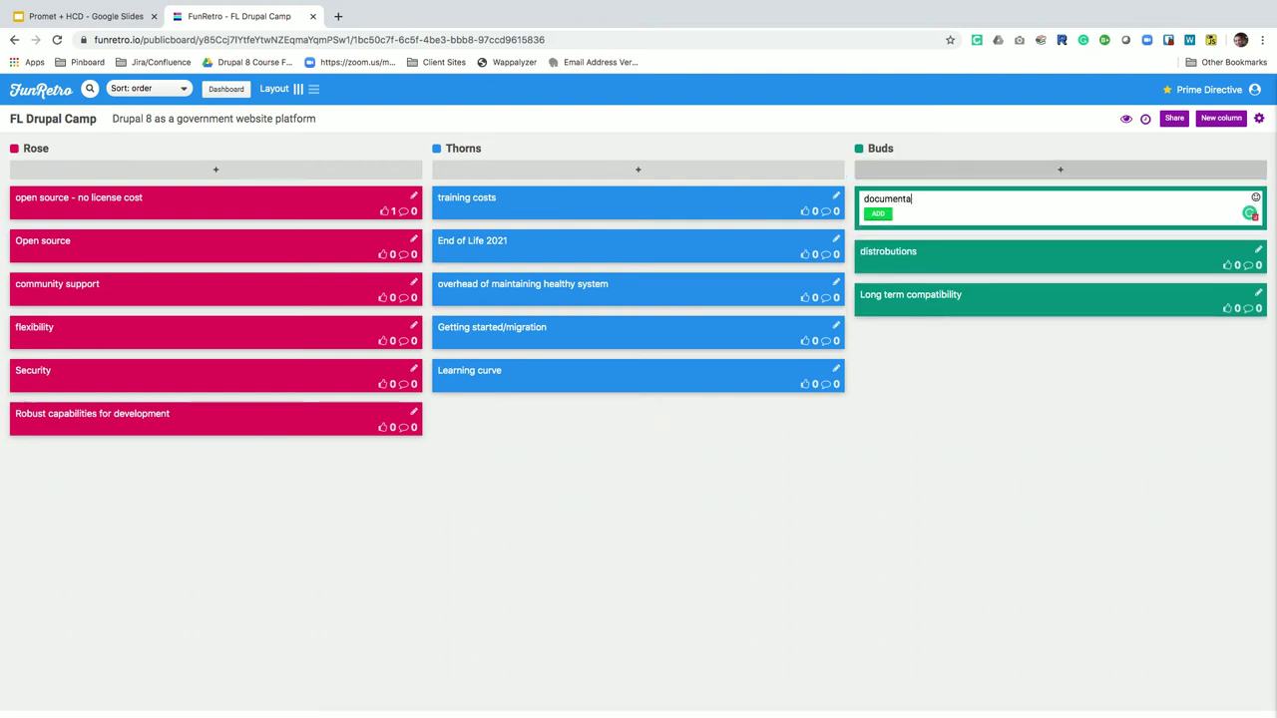
pyautogui.click(880, 215)
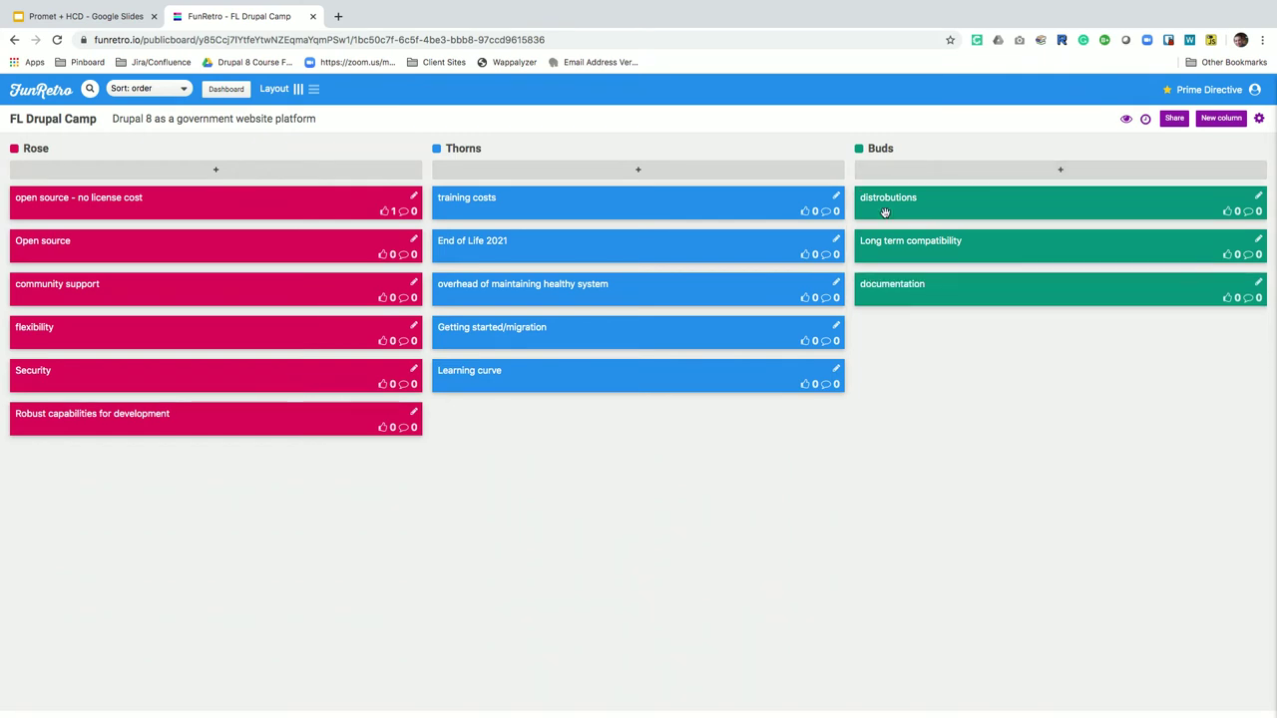
# - Add a card reading "high start up cost / effort" to the Thorns column
pyautogui.click(630, 177)
pyautogui.write('hig')
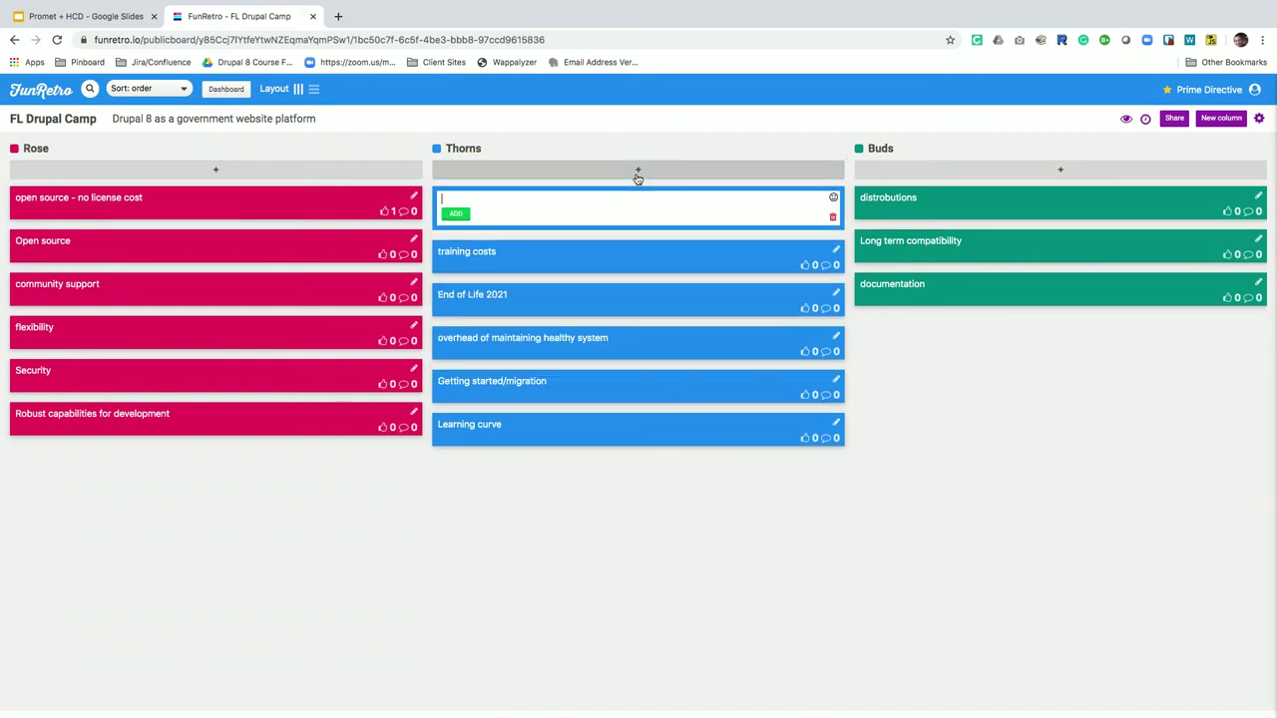
pyautogui.write('h start up cos')
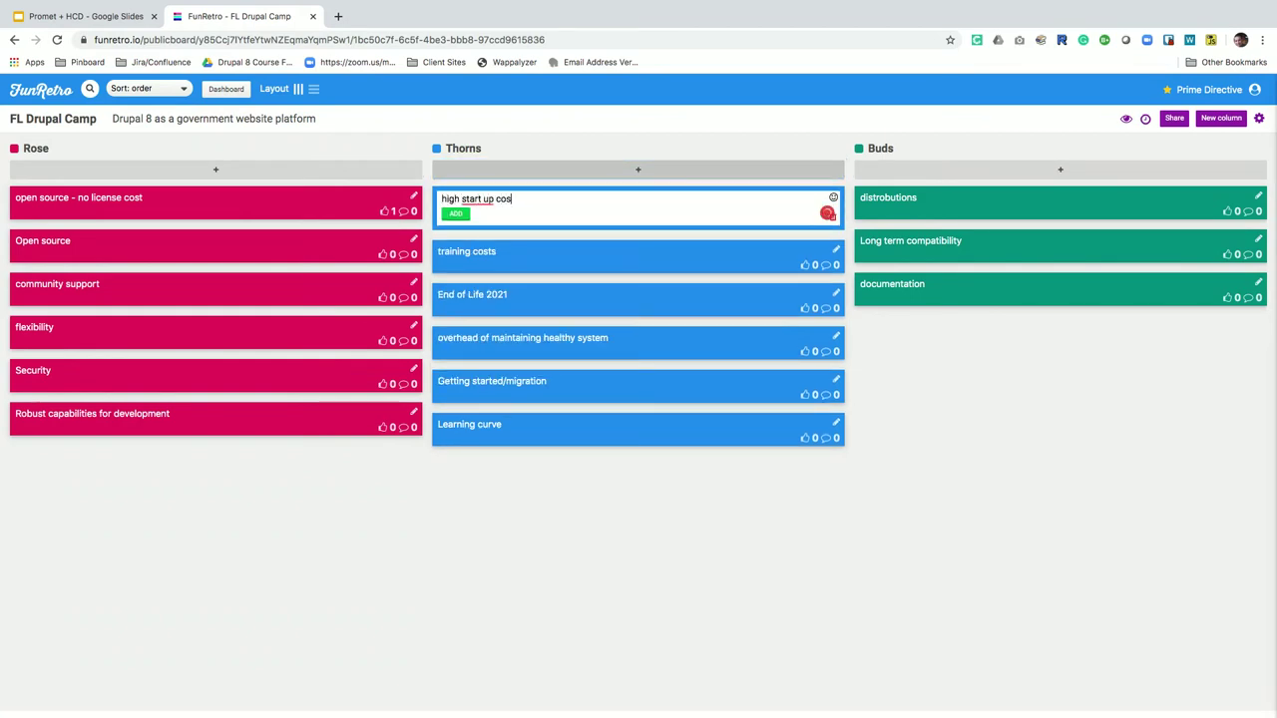
pyautogui.write('t / effort')
pyautogui.click(456, 214)
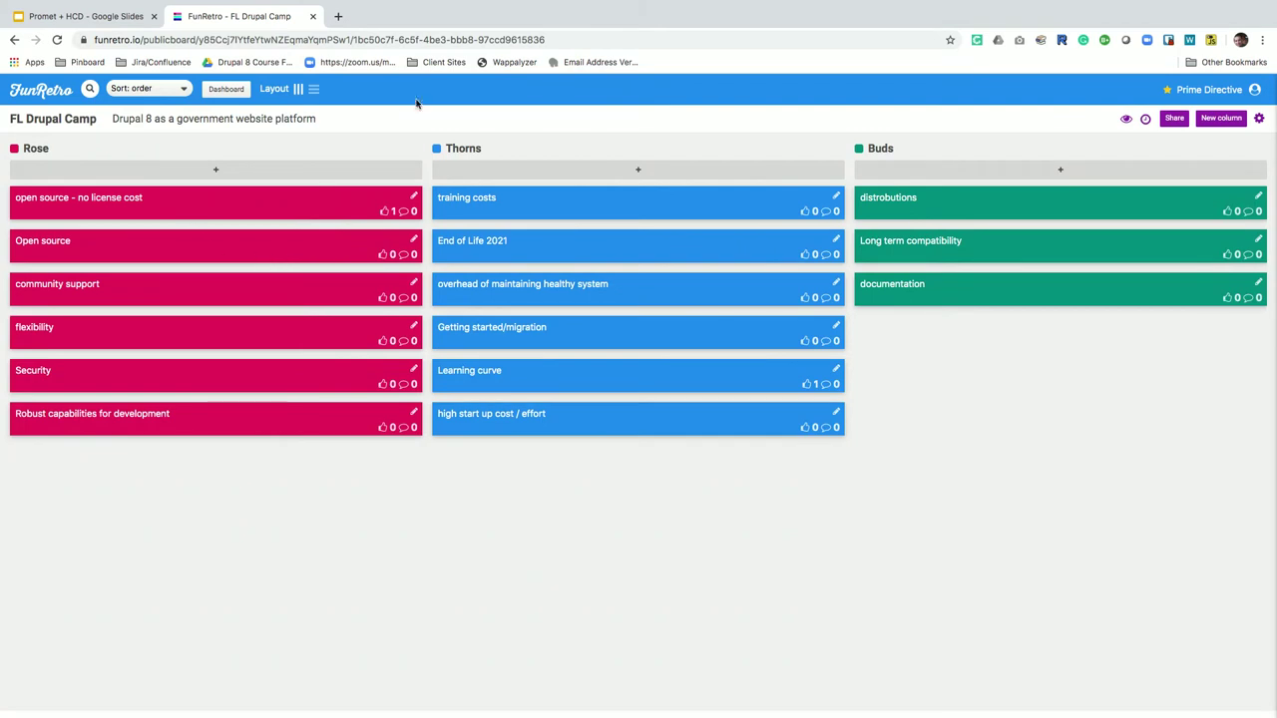
# - Add a card reading "modules - reusable solutions" to the Rose column
pyautogui.click(217, 171)
pyautogui.write('modules - re')
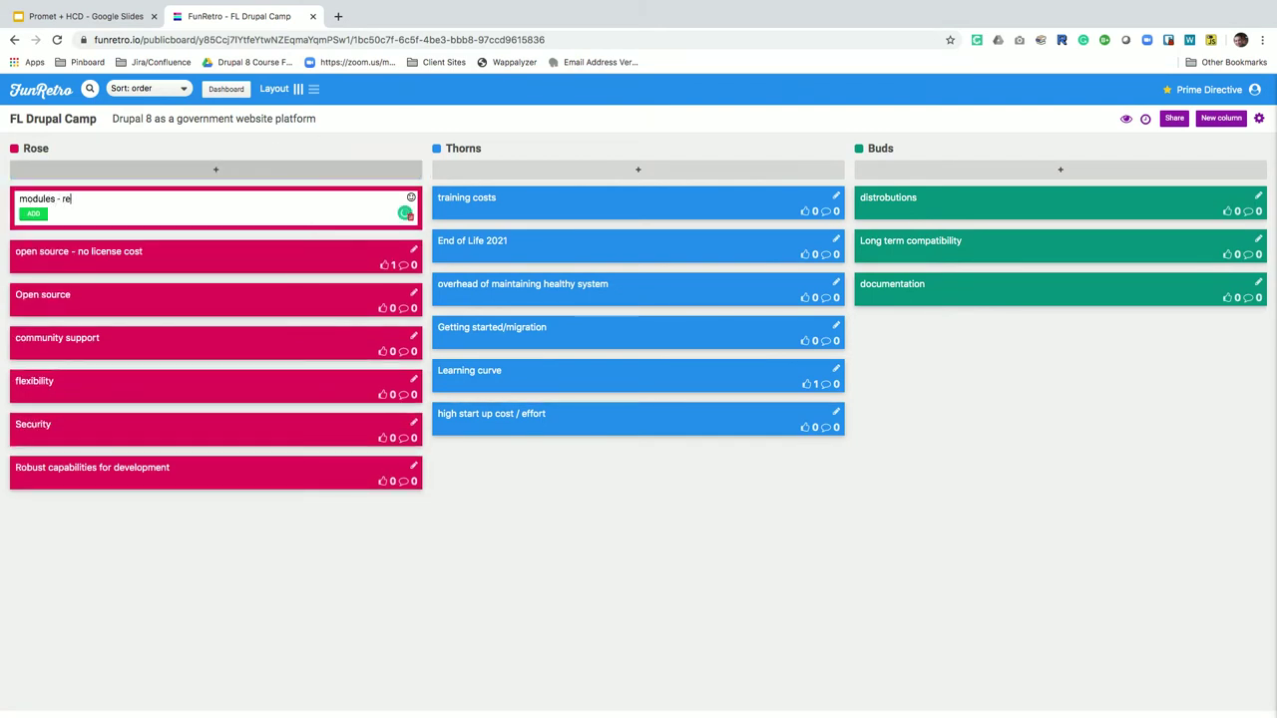
pyautogui.write('usable solutions')
pyautogui.click(32, 214)
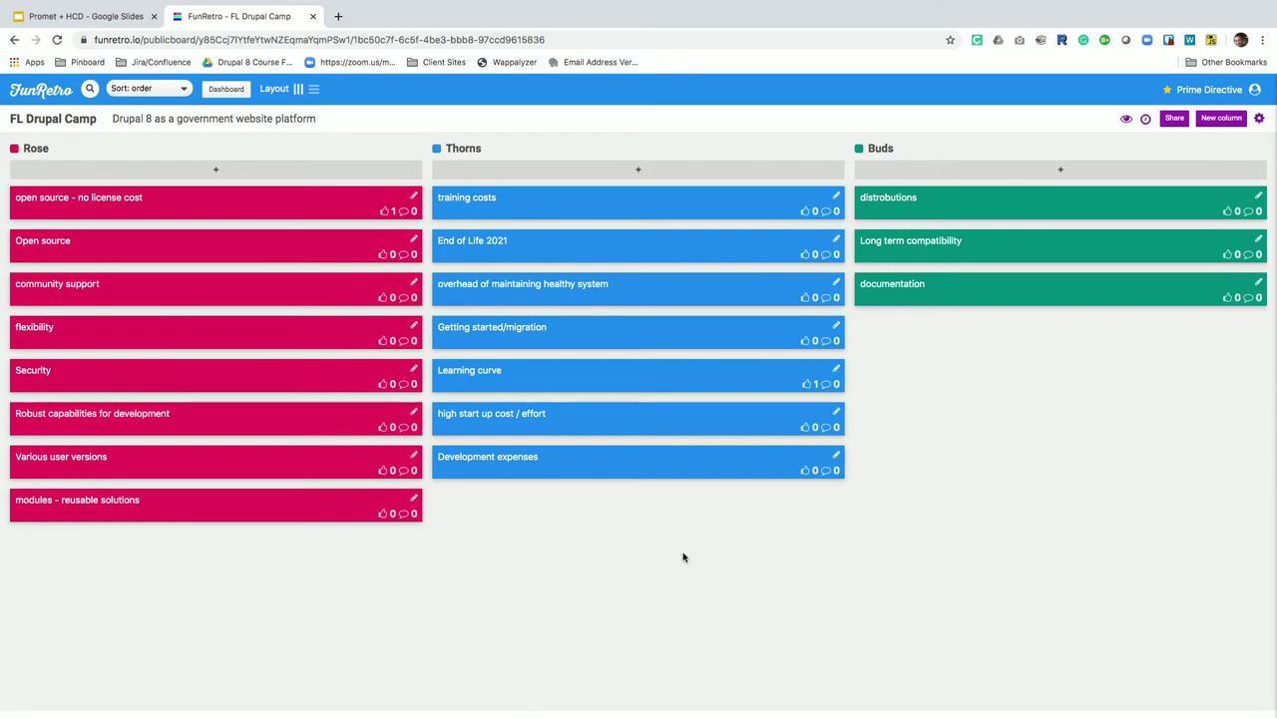
# - Add a card reading "ability to integrate with other systems" to the Rose column
pyautogui.click(216, 171)
pyautogui.write('a')
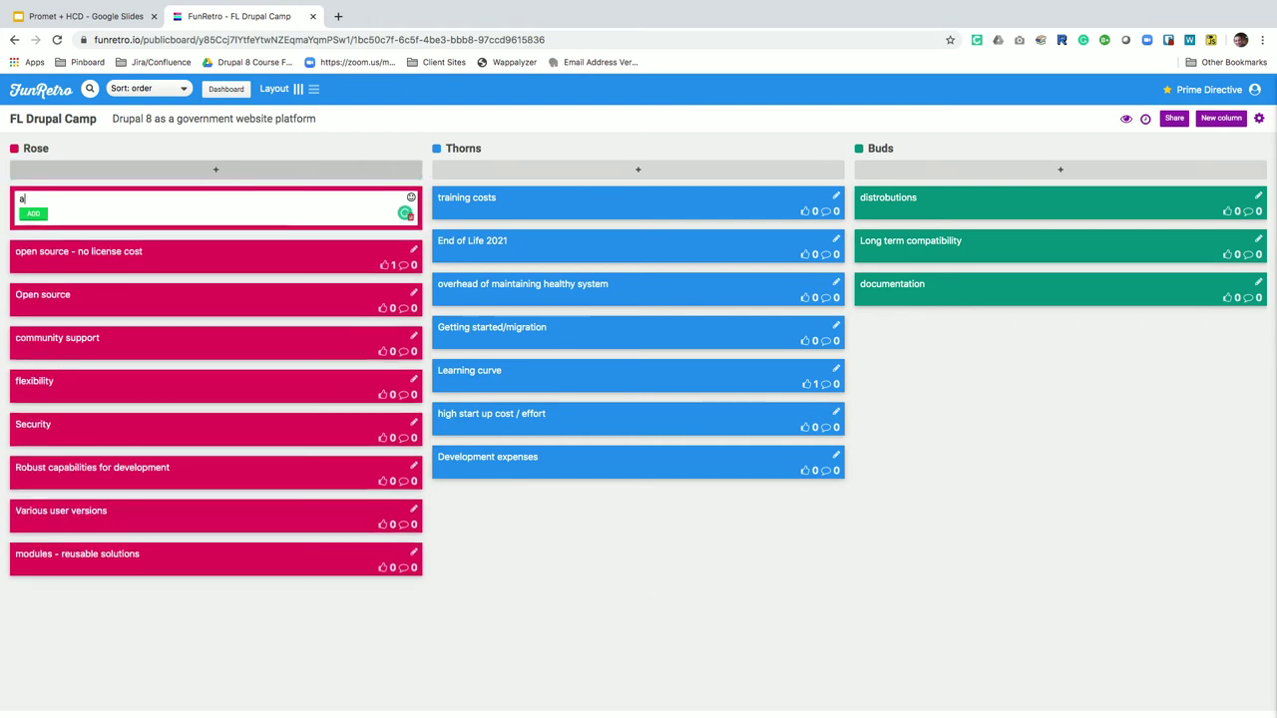
pyautogui.write('bility to integrate with')
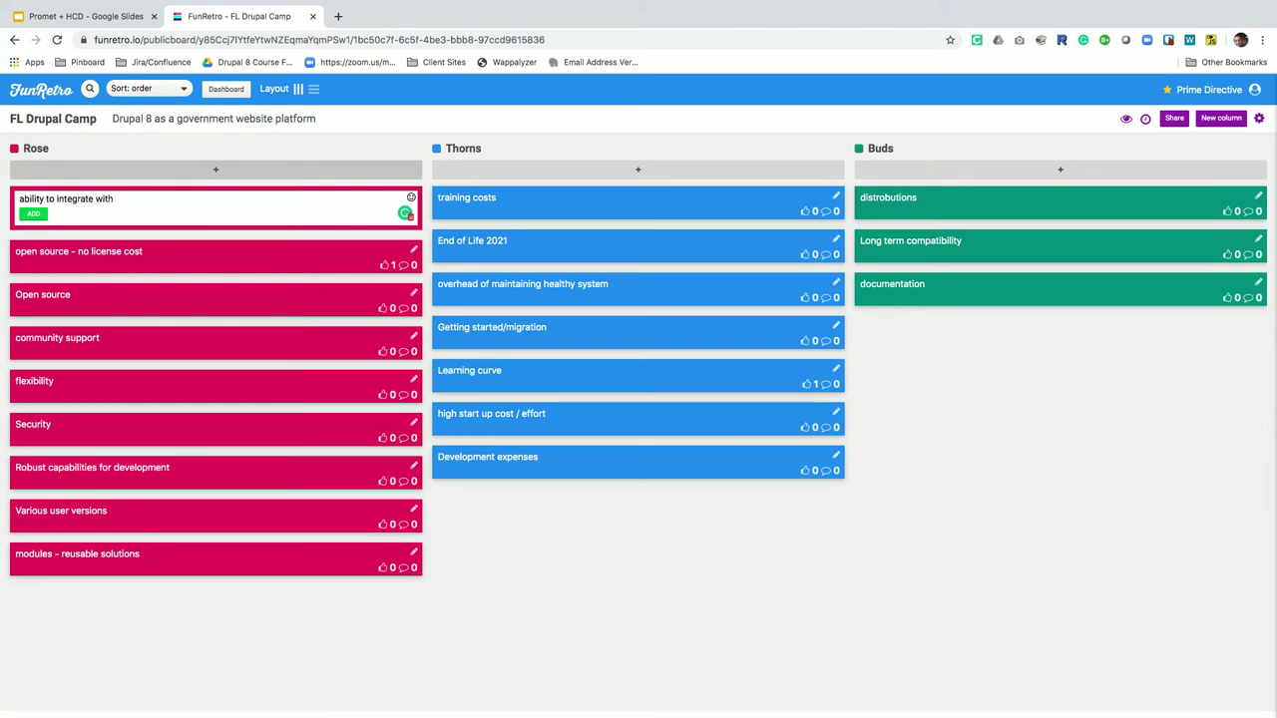
pyautogui.write(' o')
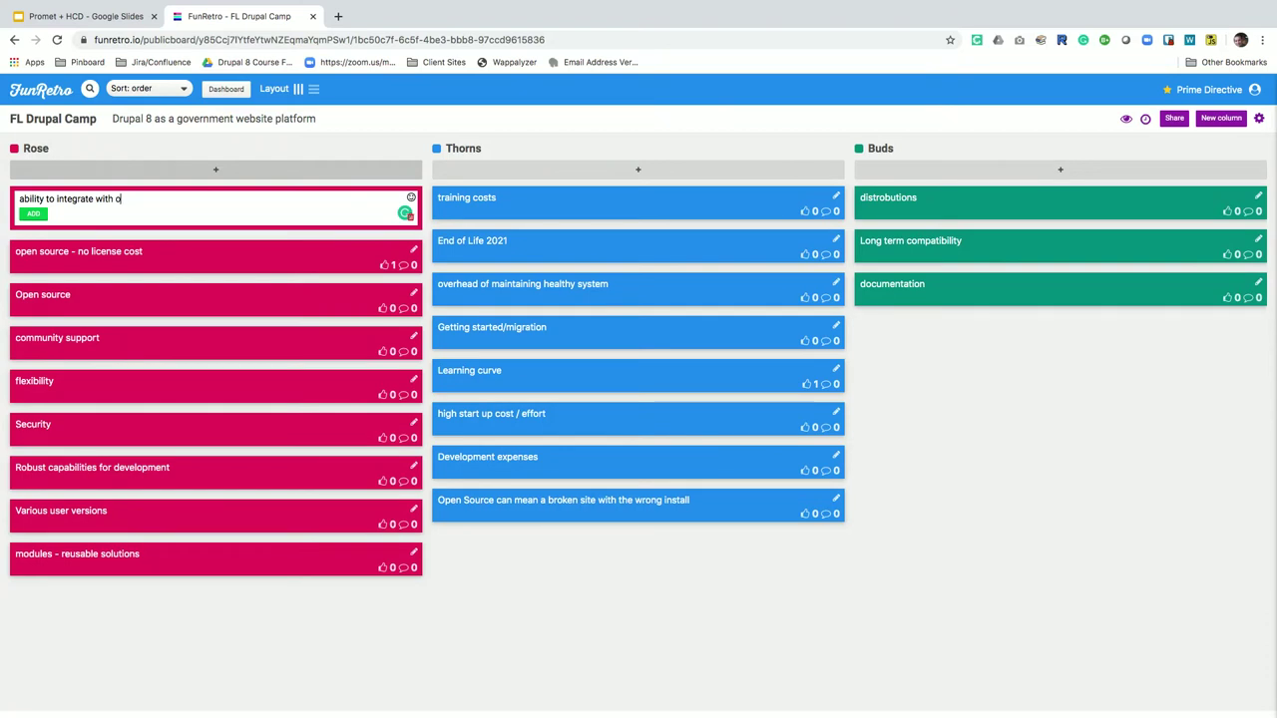
pyautogui.write('ther systems')
pyautogui.click(38, 212)
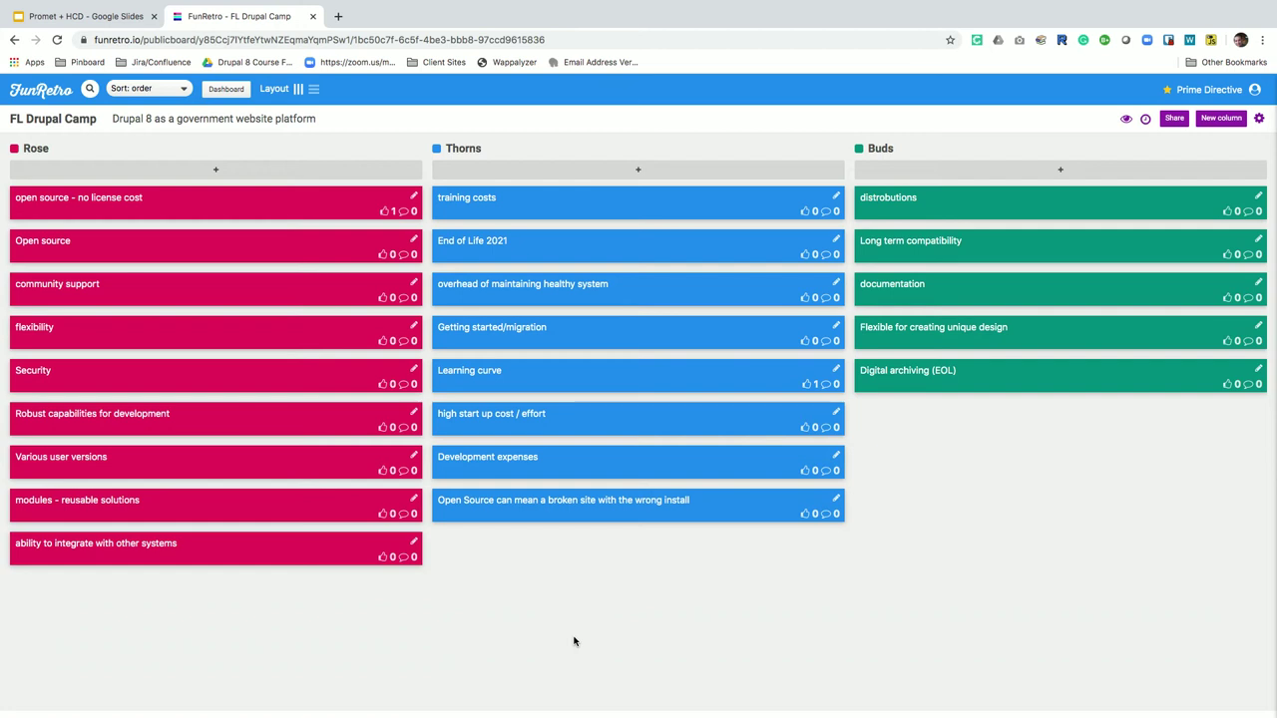
# - Add a card to the Thorns column reading "open-source security FUD", with "open-source" hyphenated
pyautogui.click(635, 171)
pyautogui.write('ope')
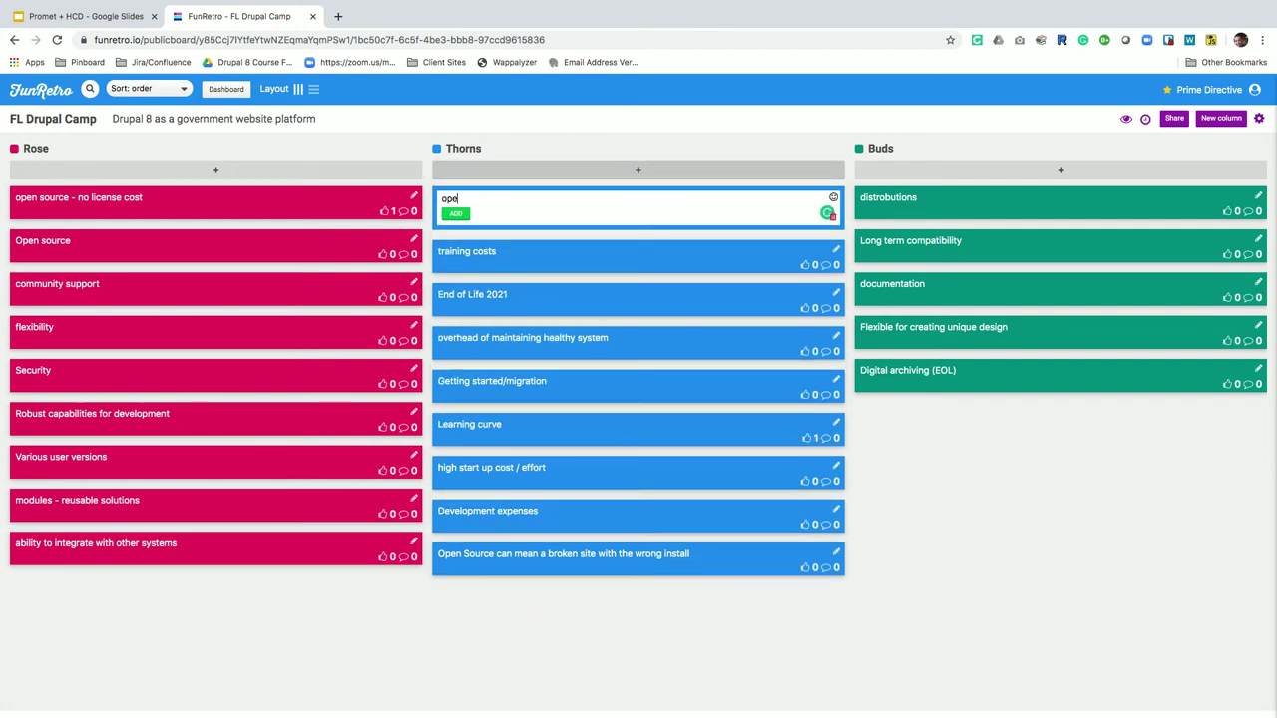
pyautogui.write('n source security FUD')
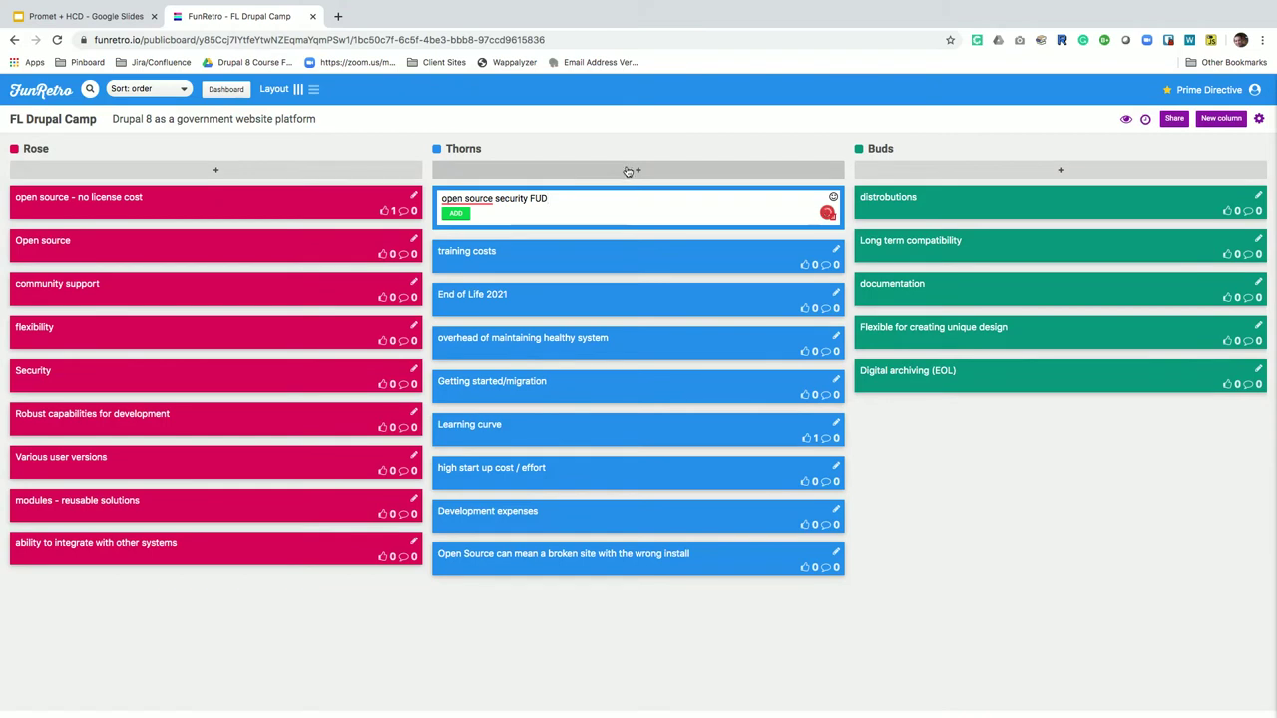
pyautogui.moveTo(467, 200)
pyautogui.click(467, 240)
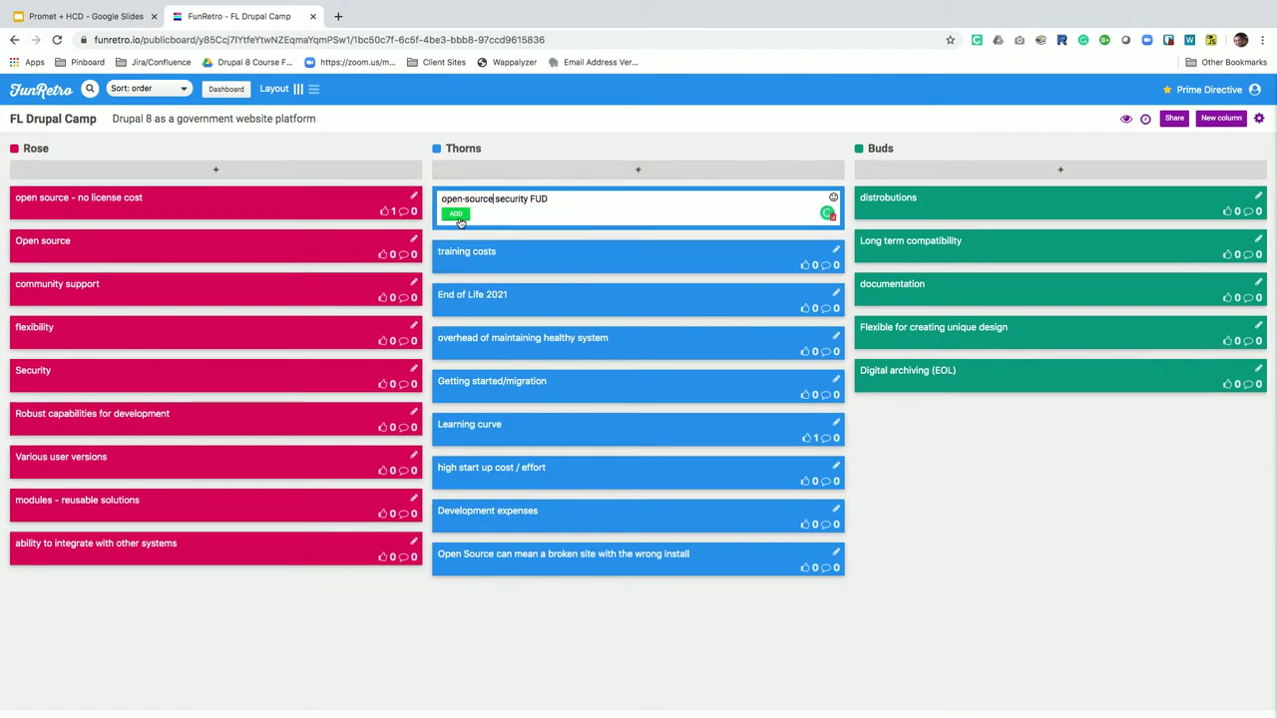
pyautogui.press('Return')
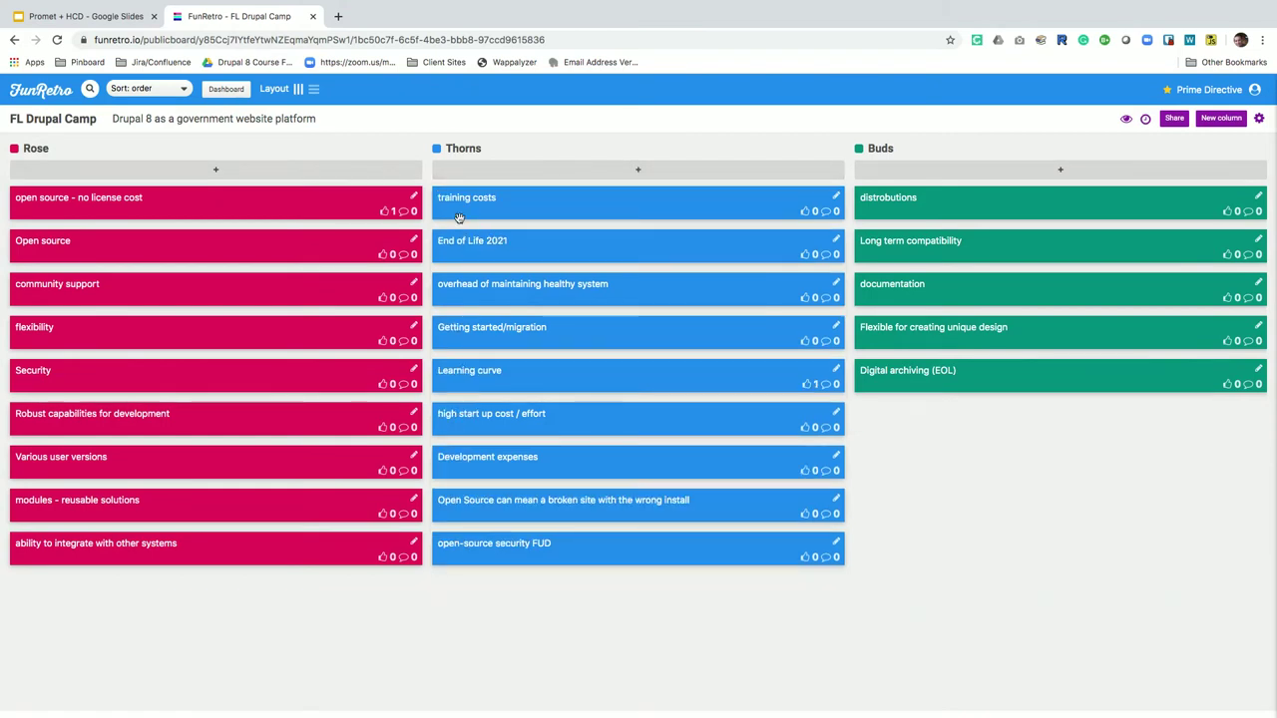